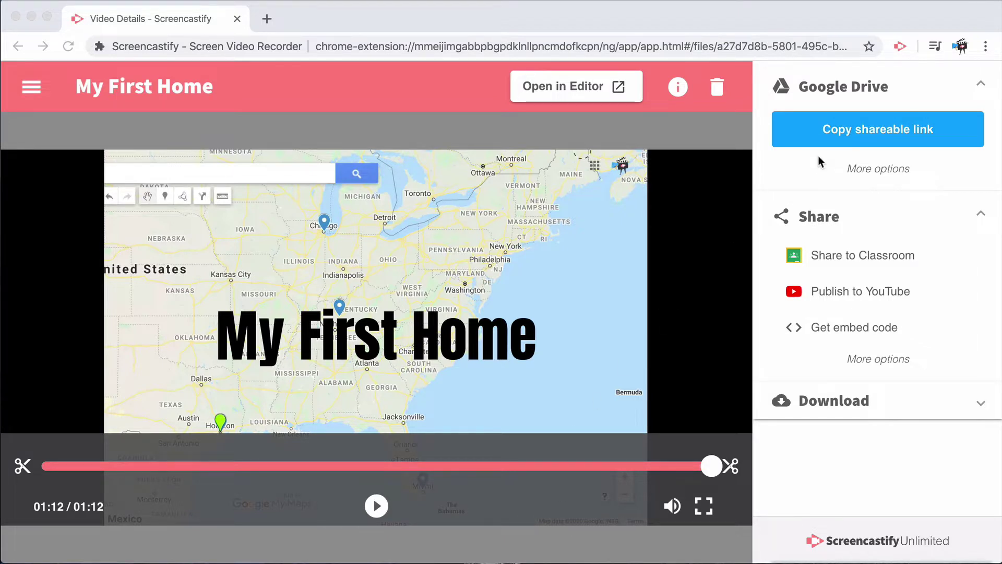
Copy the Google Drive shareable link for the 'My First Home' video.
click(854, 127)
click(853, 127)
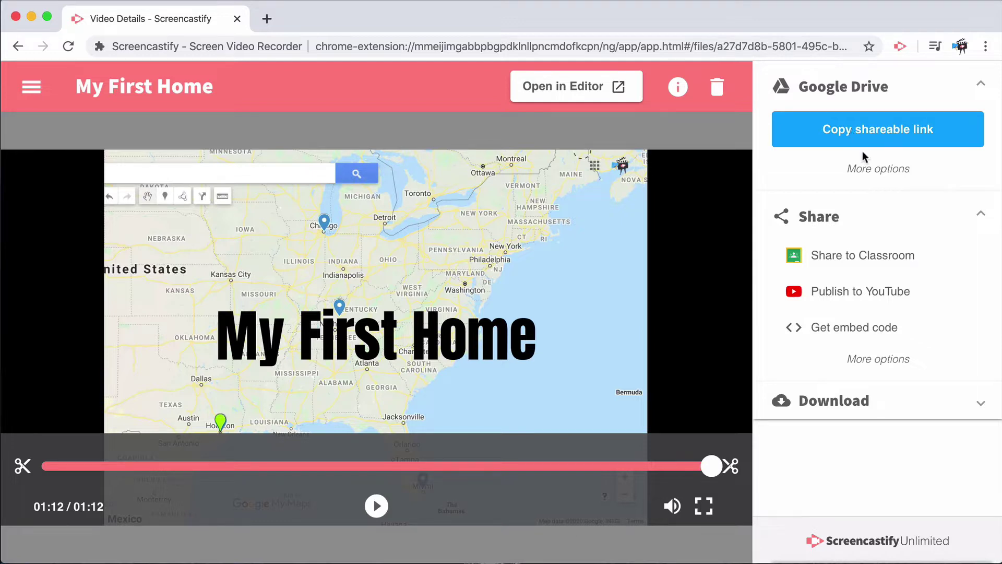
Expand the extra Google Drive sharing options and keep the video's visibility at Unlisted.
click(864, 168)
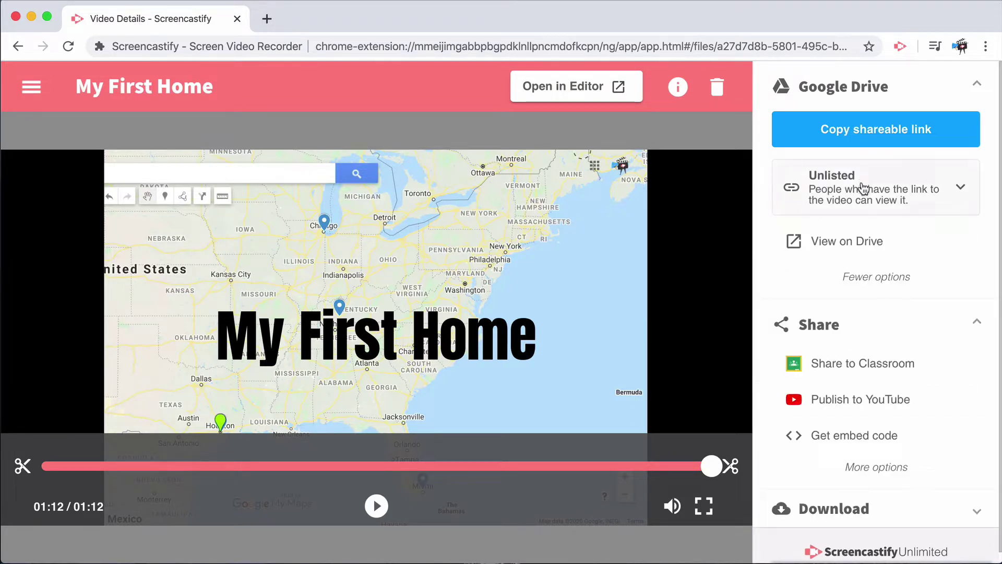
click(864, 188)
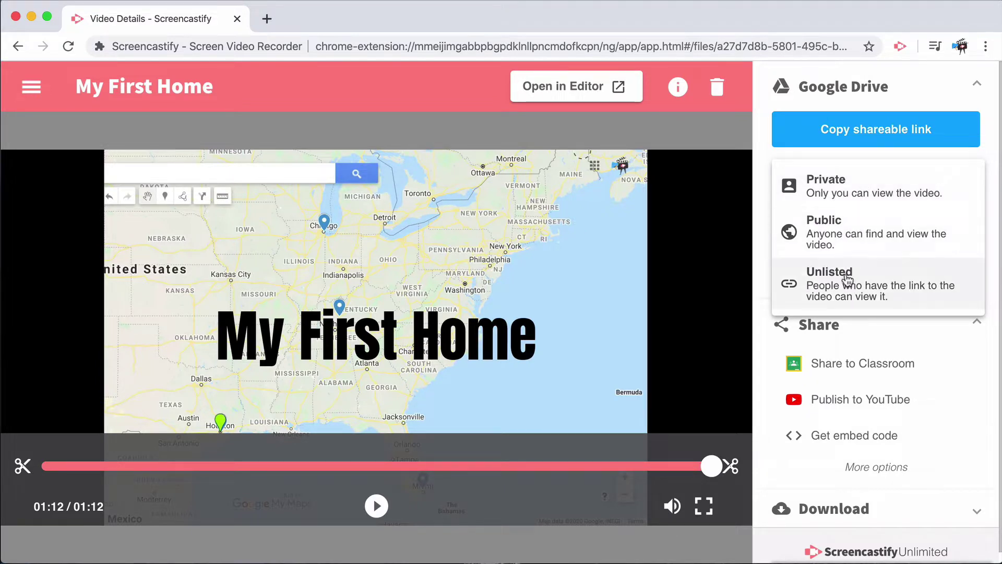
click(759, 229)
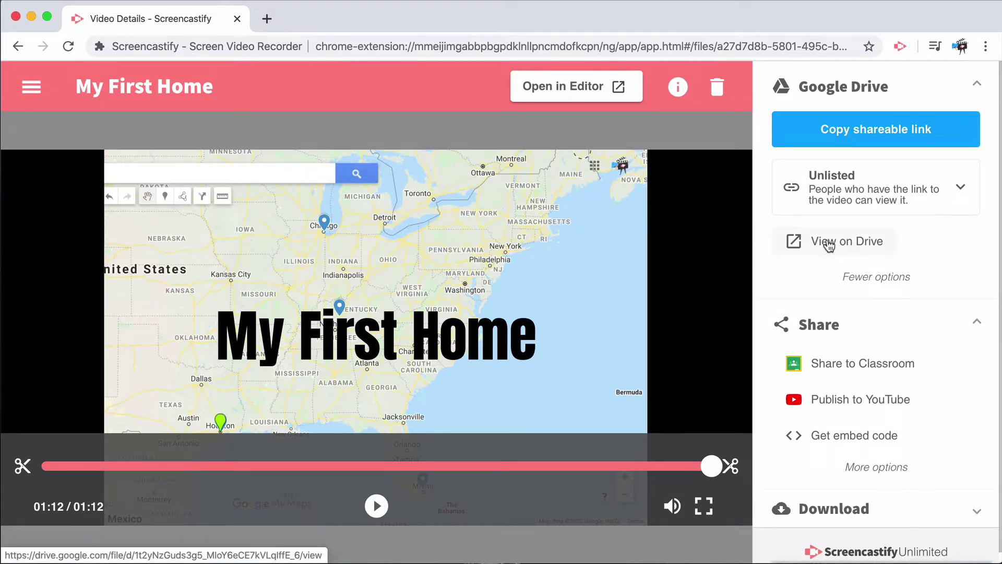
scroll(829, 245, down, 1)
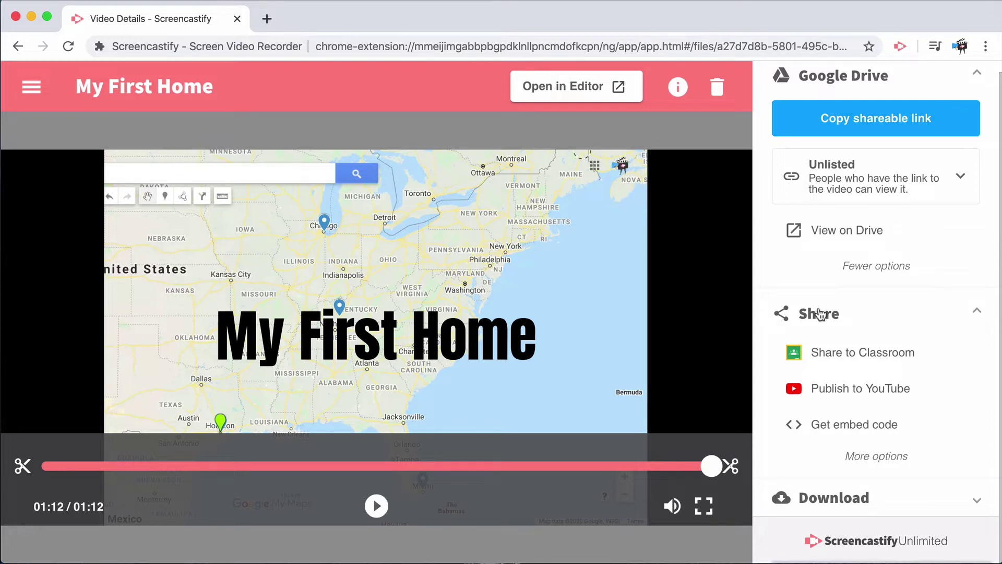
Start a Classroom share as a new assignment for the Screencastify Tutorials class.
click(831, 351)
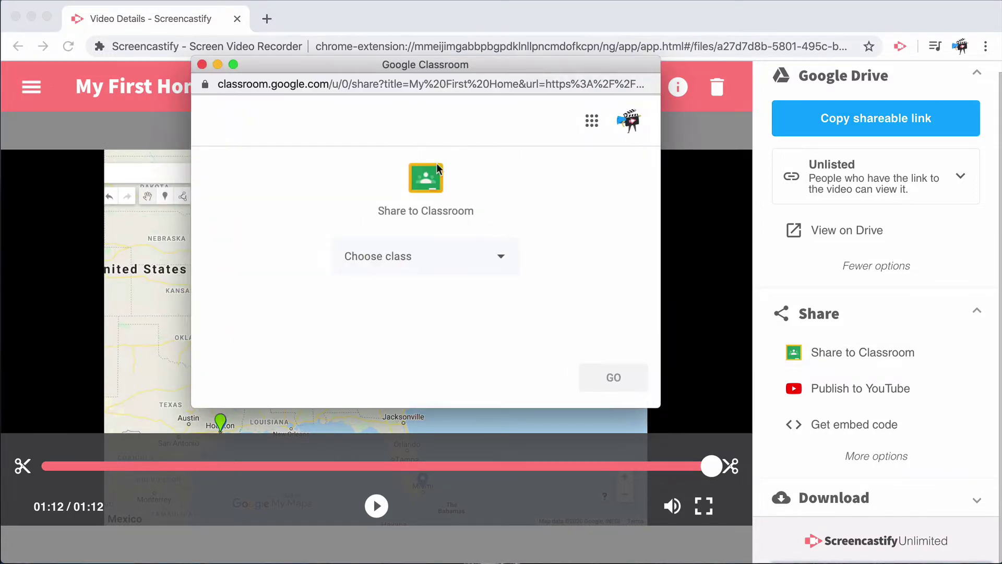
click(406, 260)
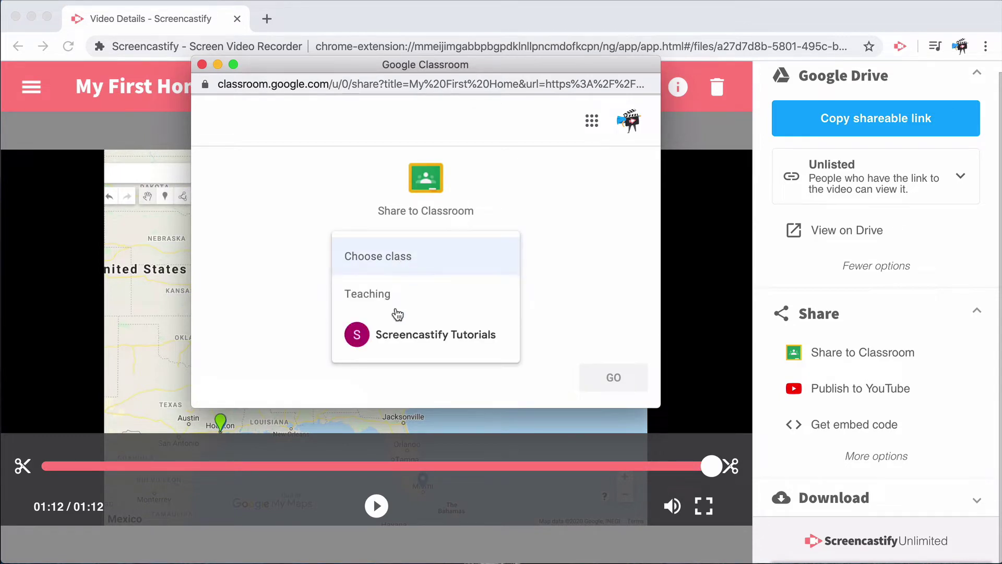
click(393, 331)
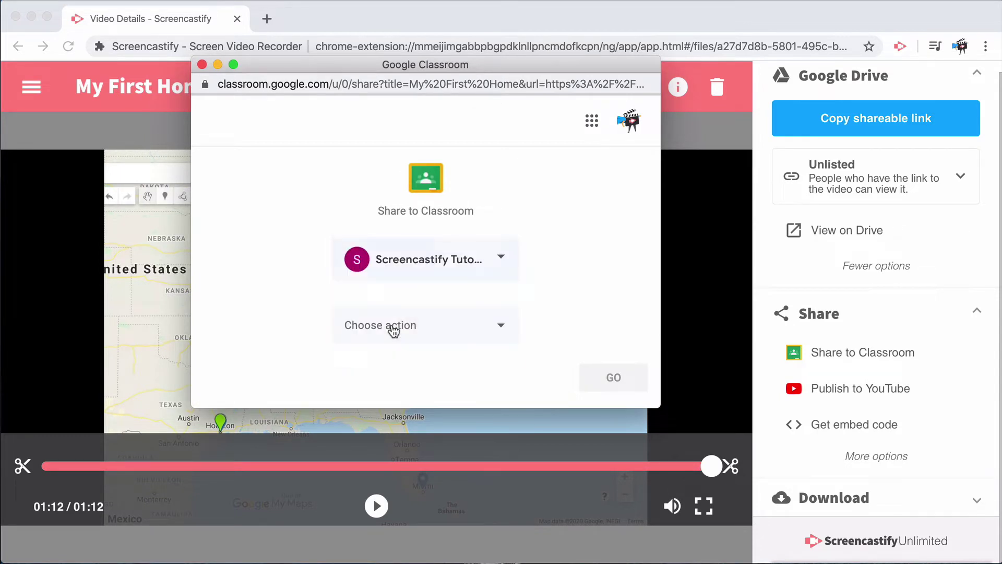
click(468, 329)
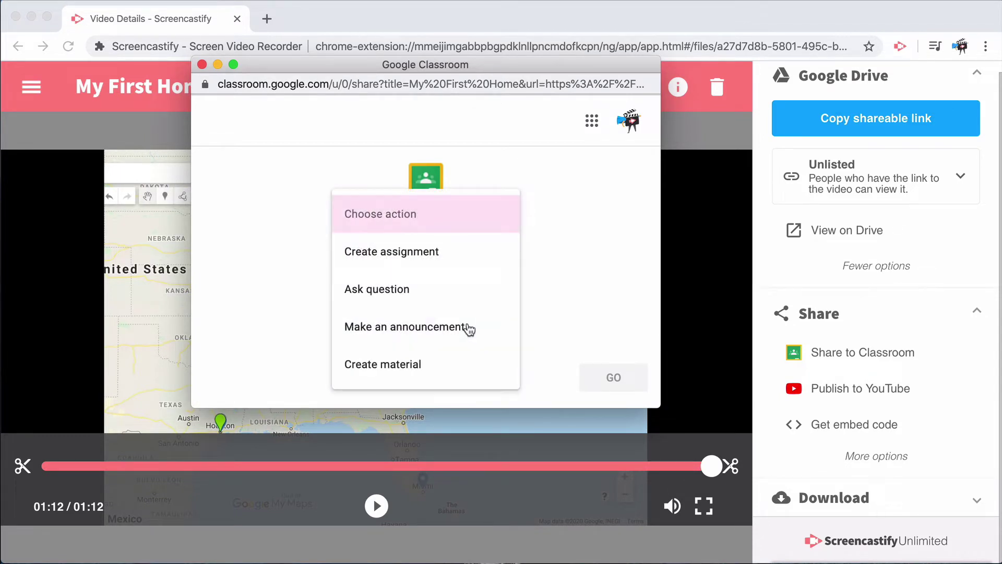
click(441, 255)
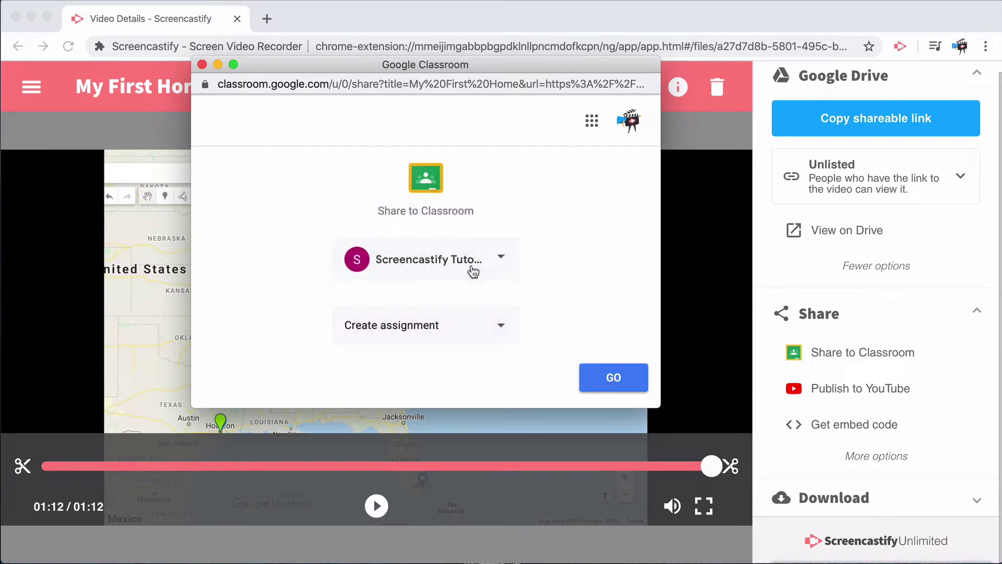
click(587, 368)
Write instructions starting 'Create a simila…', keep students view-only, assign it, and close the share window.
scroll(315, 284, down, 5)
scroll(315, 283, up, 5)
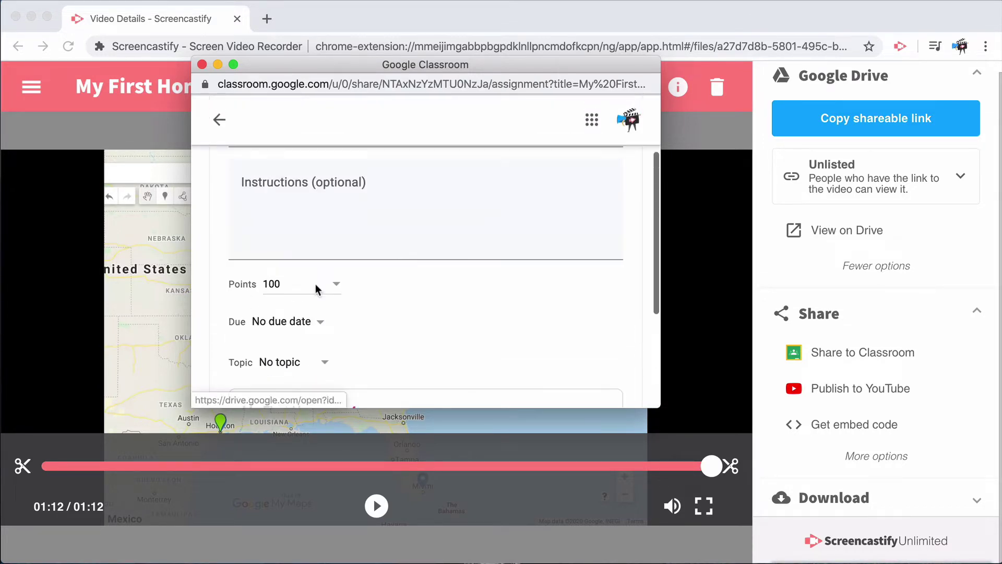
click(308, 299)
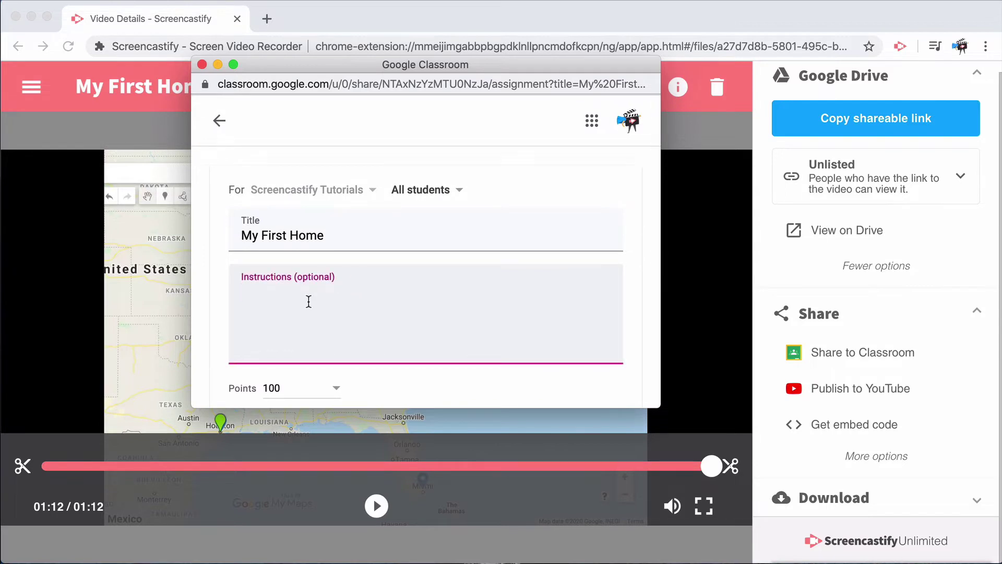
text(Create a simila)
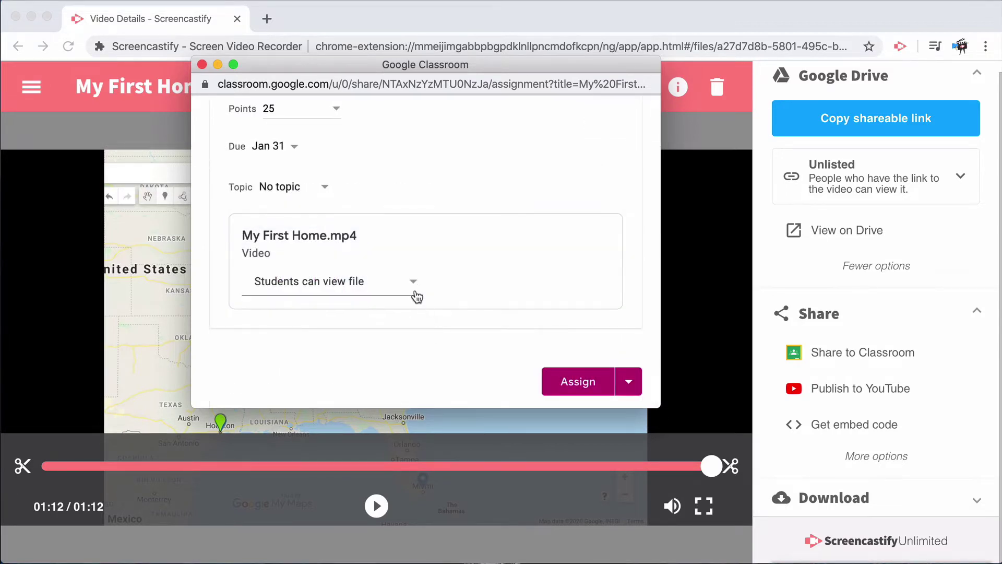
click(416, 290)
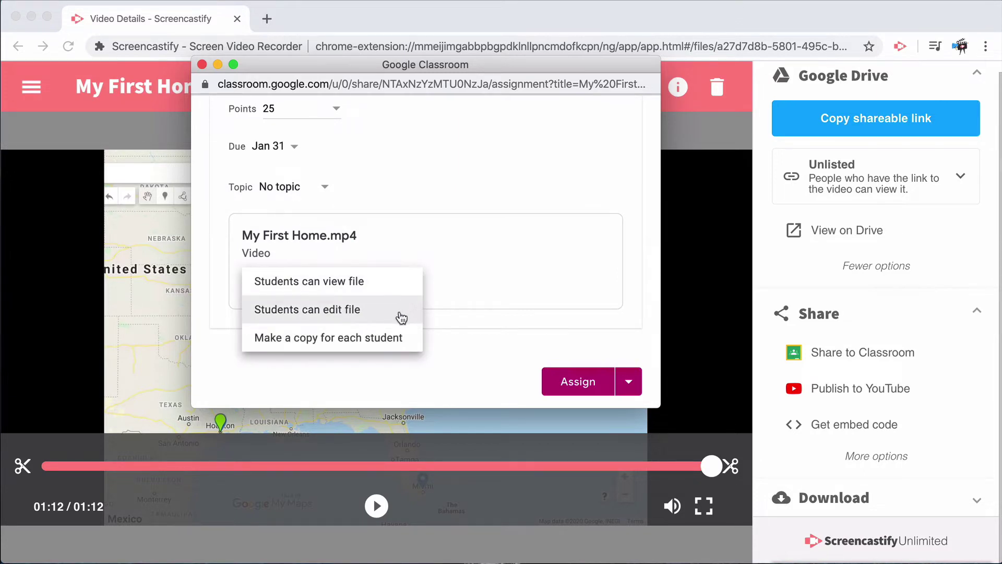
click(477, 368)
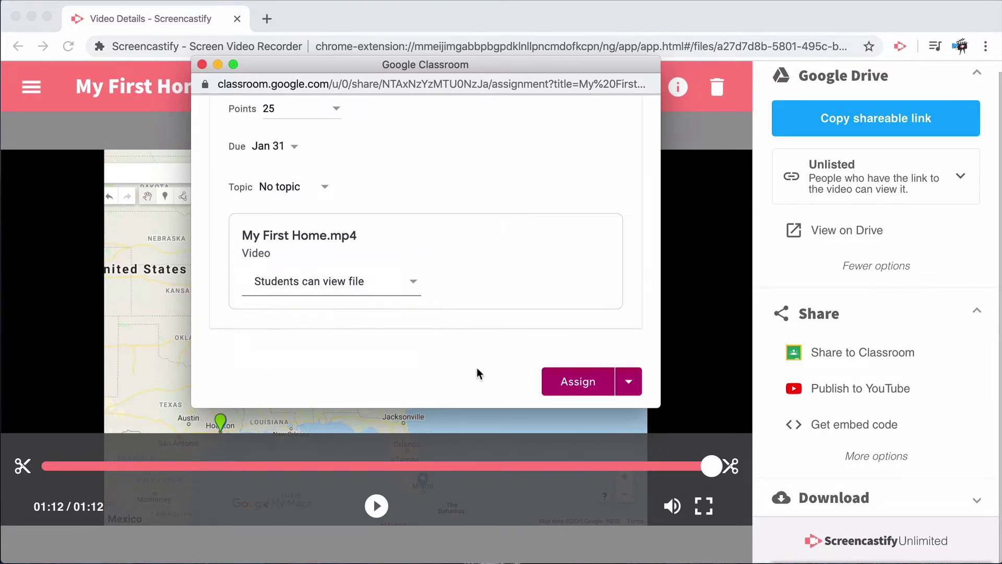
click(574, 383)
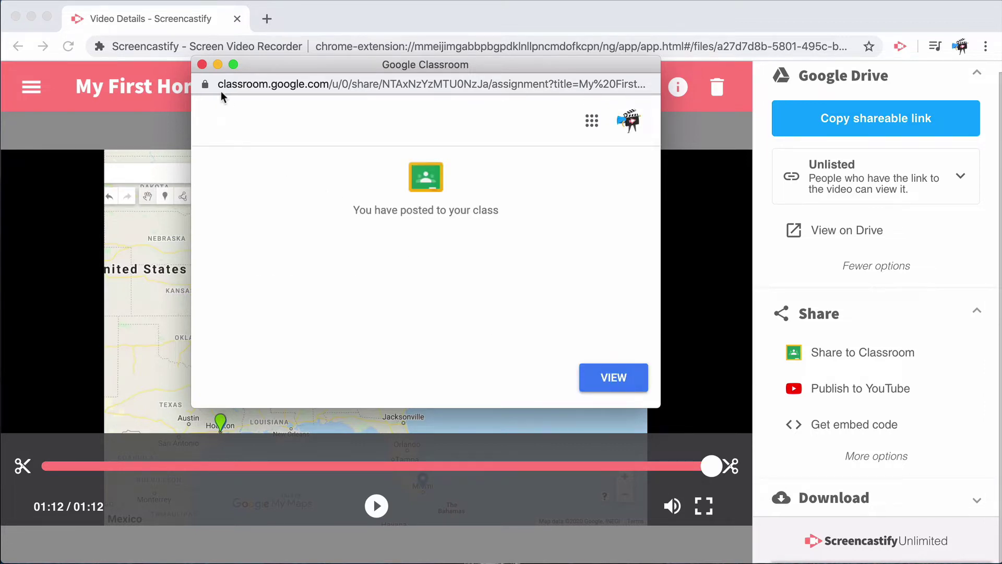
click(202, 65)
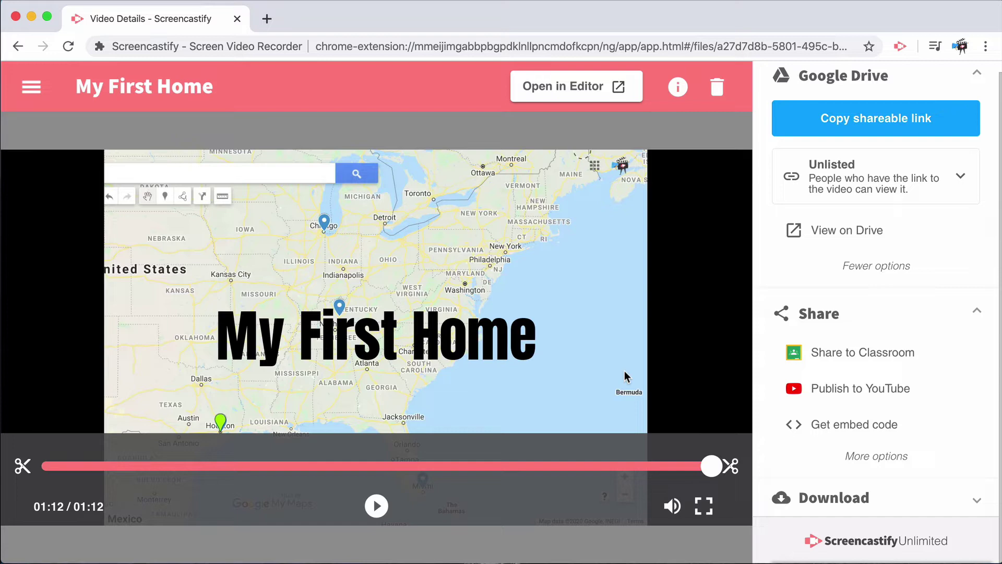
Upload the video publicly to YouTube with description 'Check out all the places I've lived!' and copy its link.
click(876, 390)
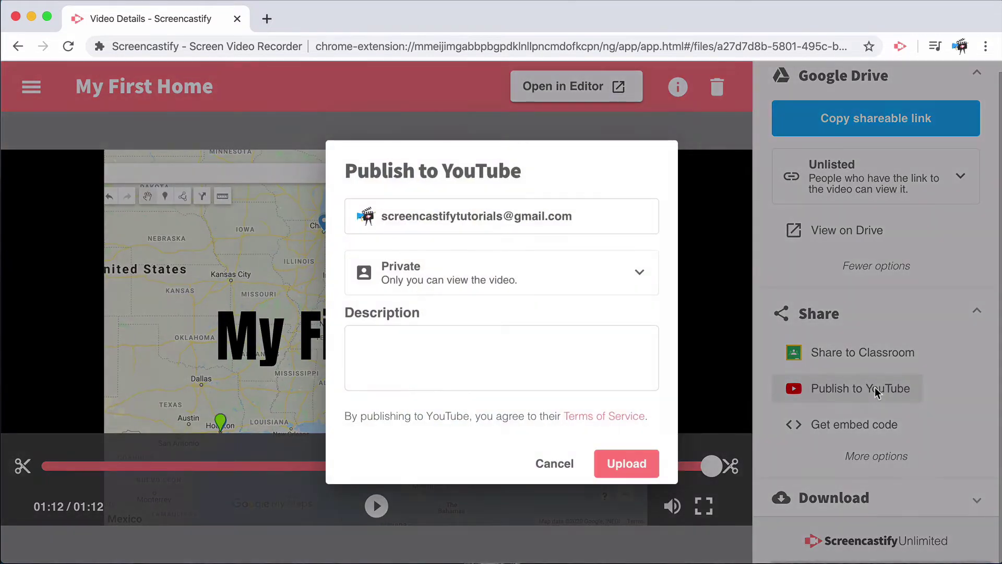
click(633, 282)
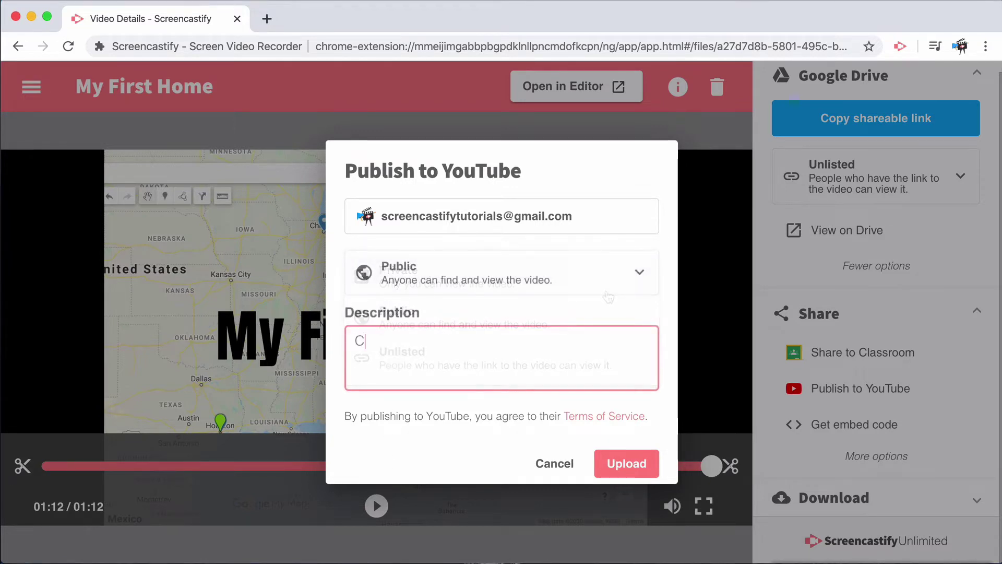
text(heck out all th)
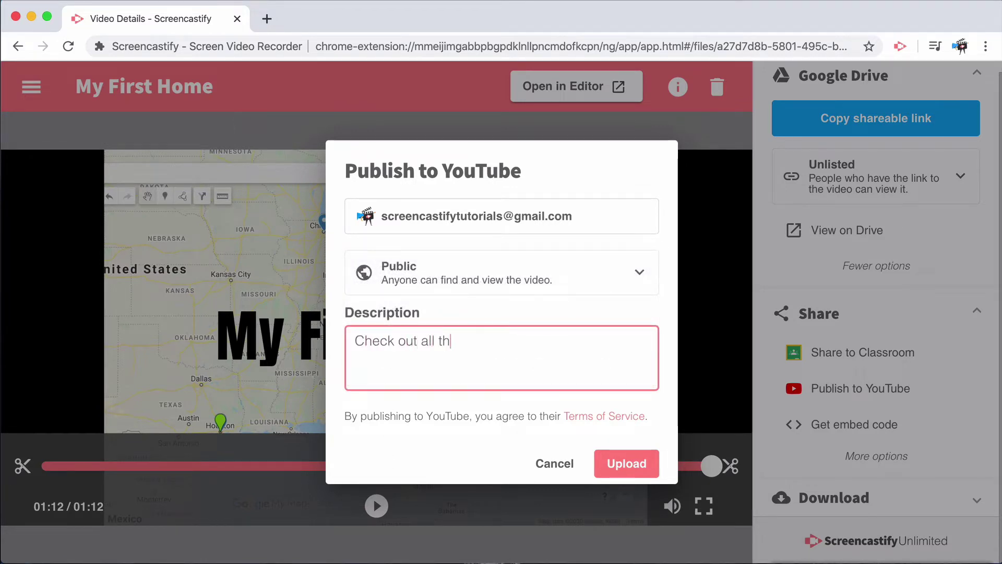
text(e places I')
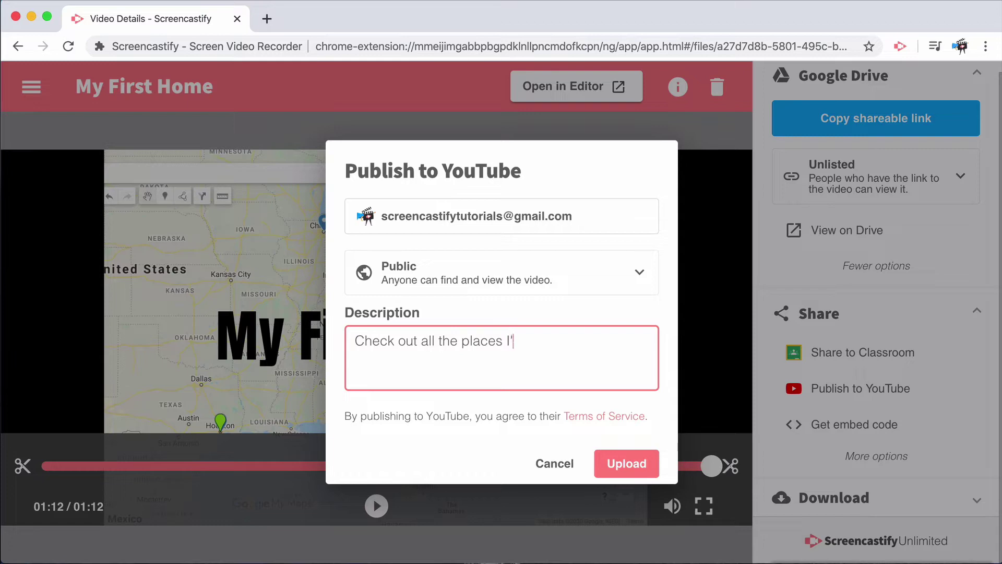
text(ve lived!)
click(625, 462)
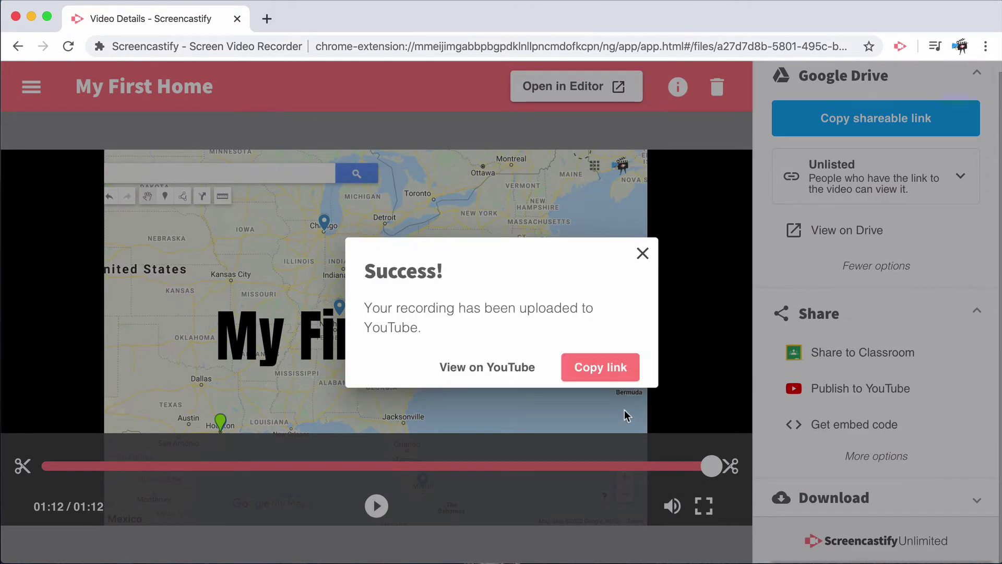
click(611, 372)
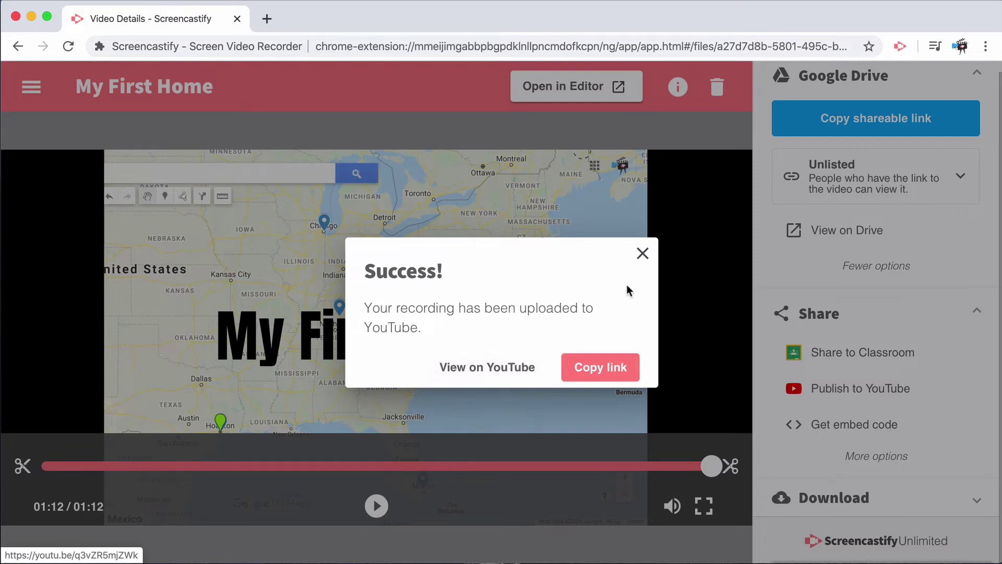
Dismiss the upload success message and copy the video's embed code.
click(642, 253)
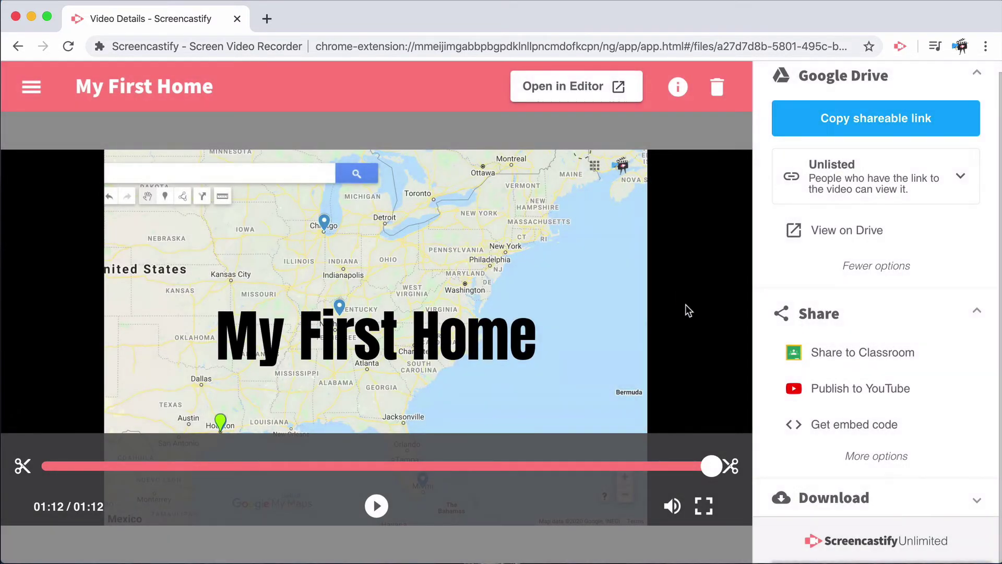
click(813, 422)
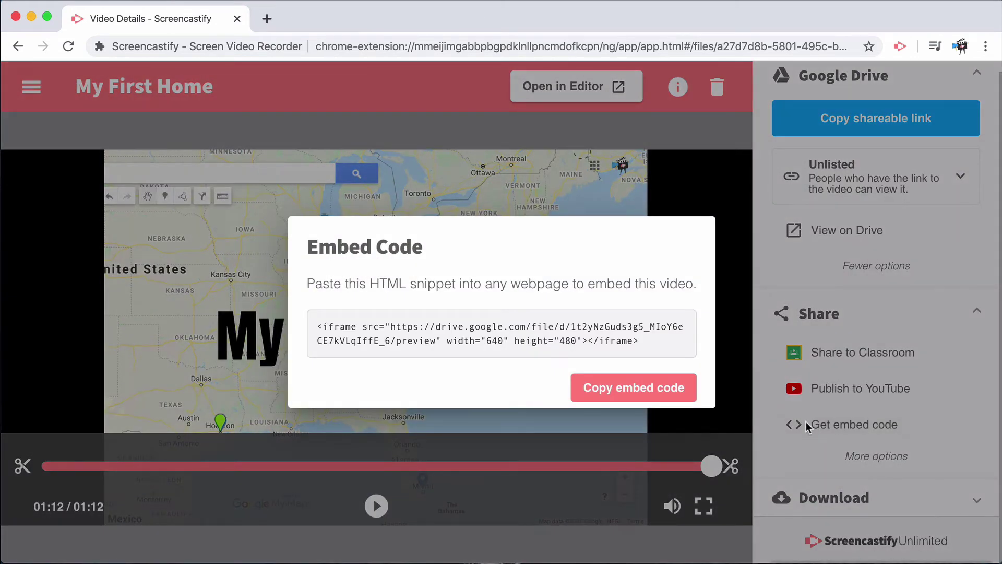
click(679, 398)
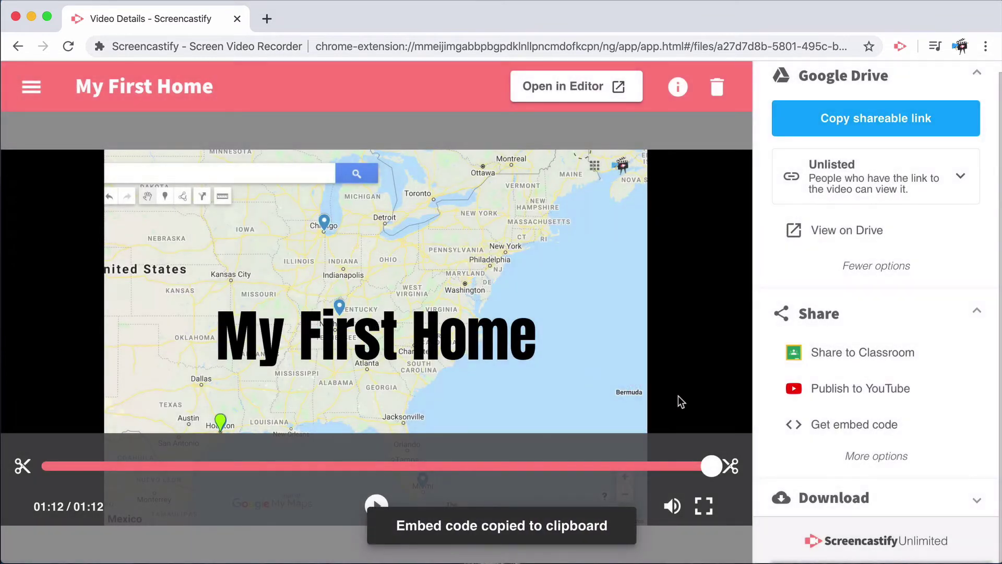
Share the video by email from the additional sharing options, opening a Gmail draft.
click(896, 461)
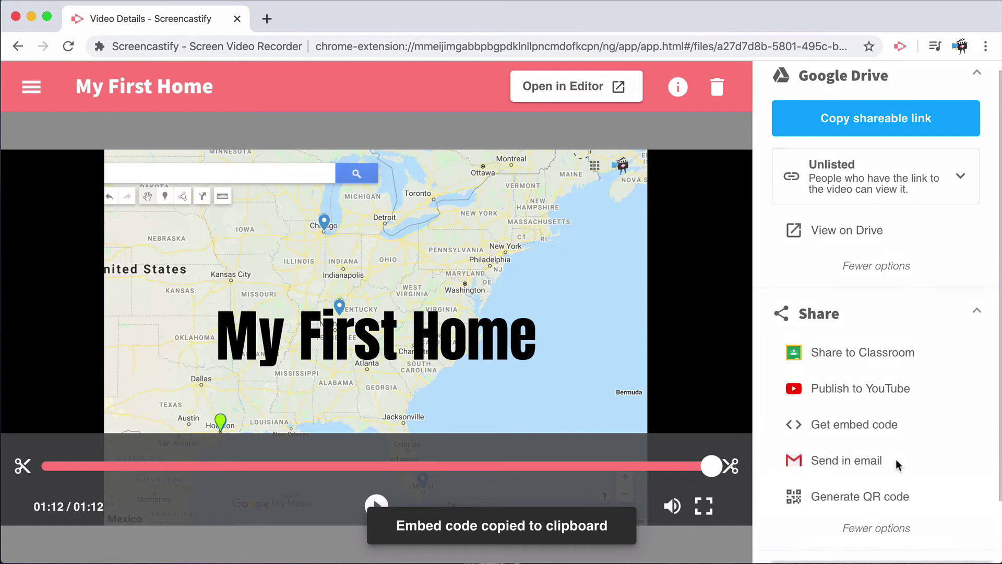
scroll(896, 461, down, 2)
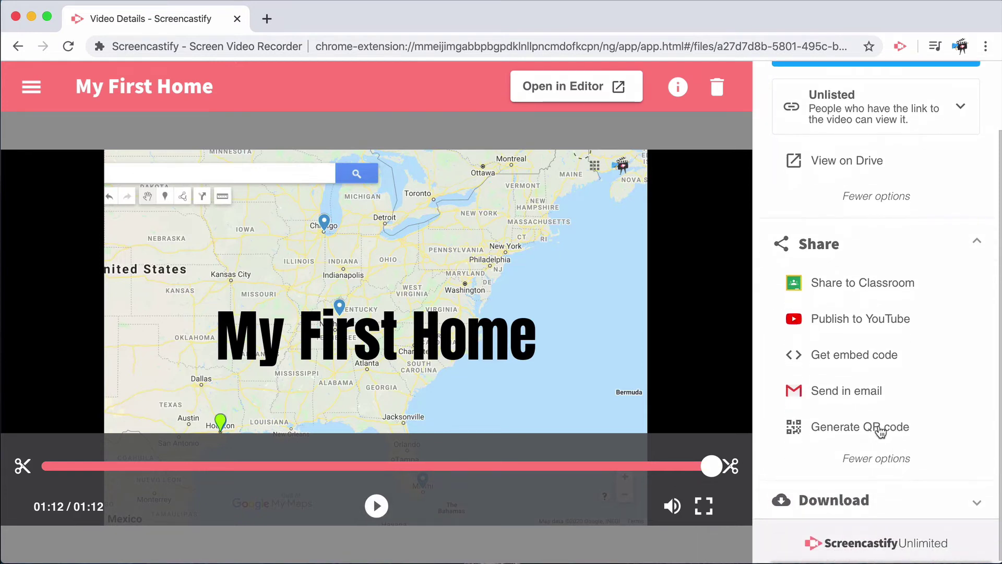
click(870, 397)
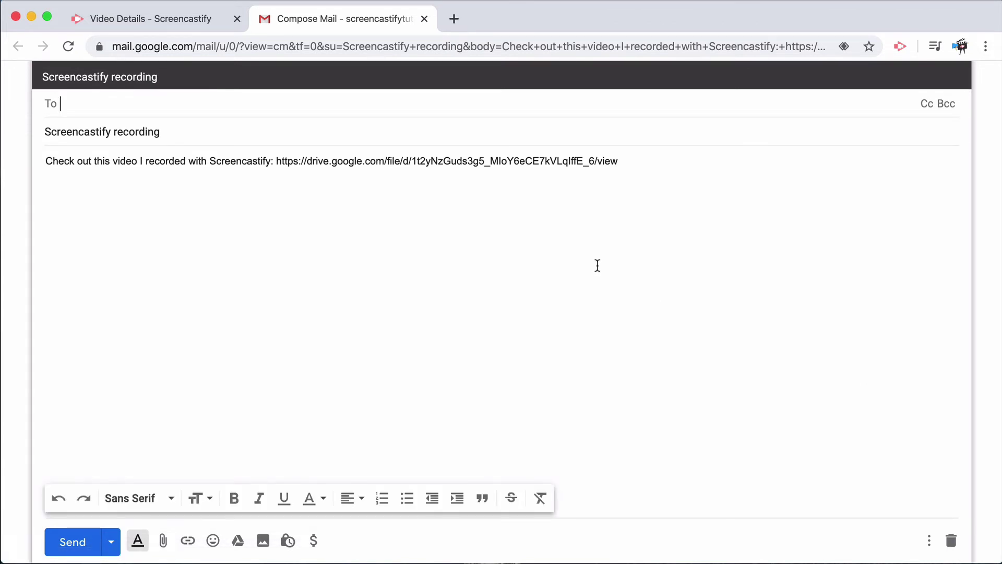
Generate the video's QR code, copy it, and download it as qr-code (2).png.
click(158, 27)
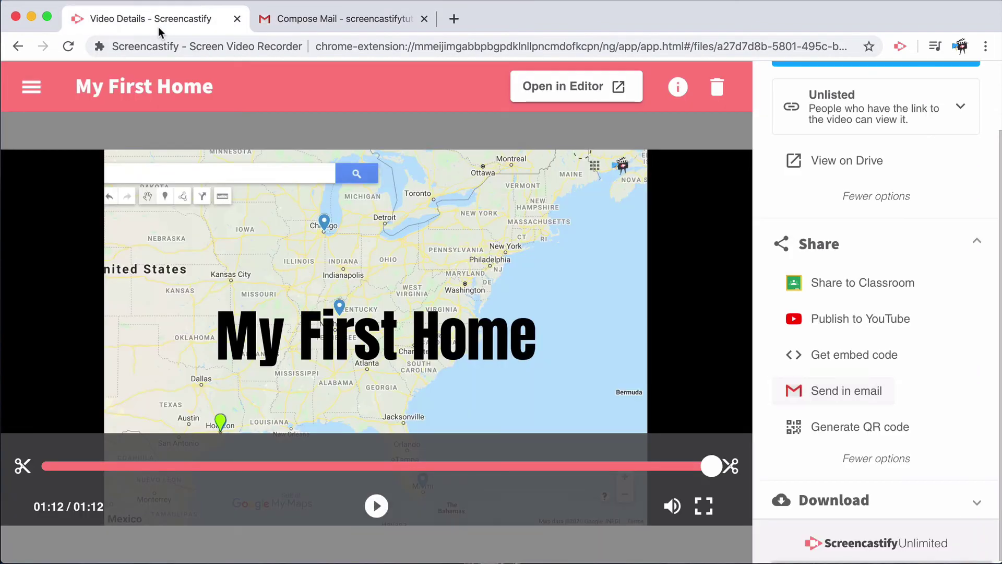
click(831, 427)
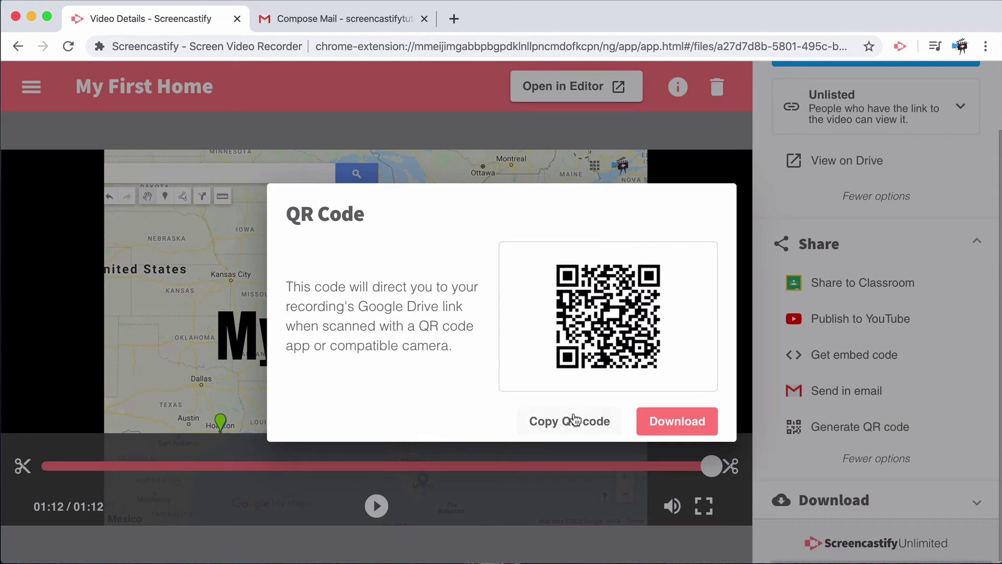
click(575, 419)
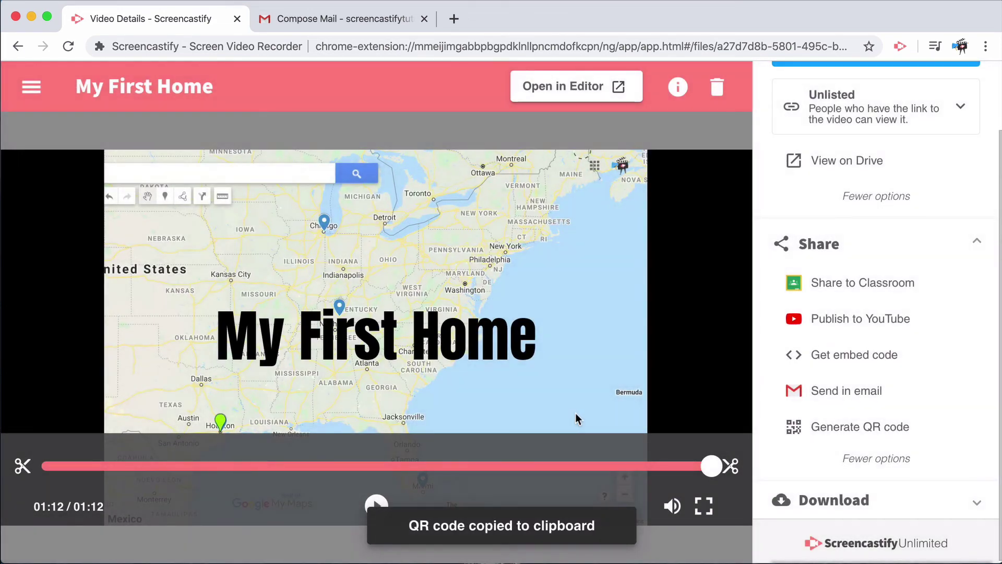
click(810, 428)
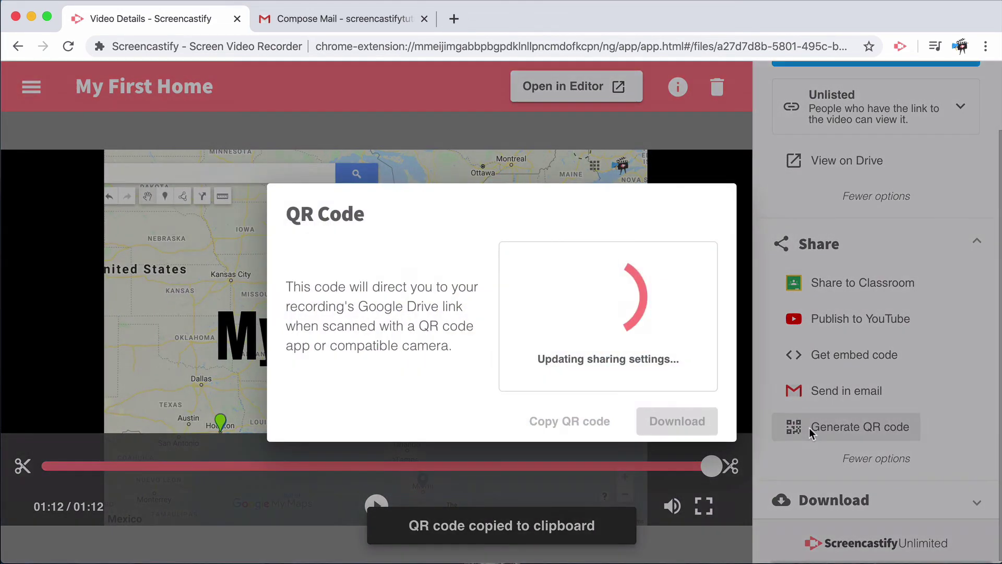
click(679, 423)
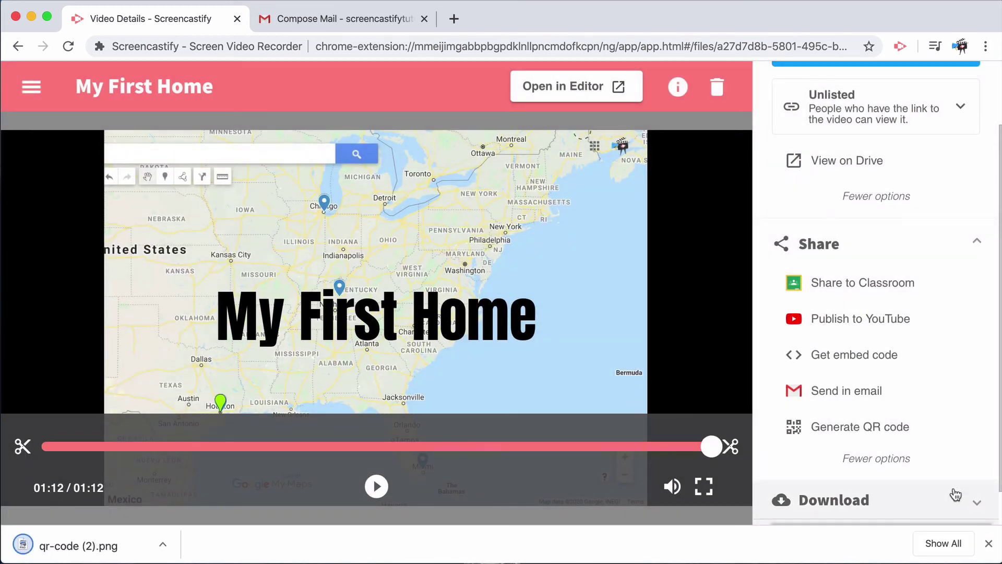
Close the downloads bar and expand the Download section with its audio-only and animated GIF exports.
click(988, 543)
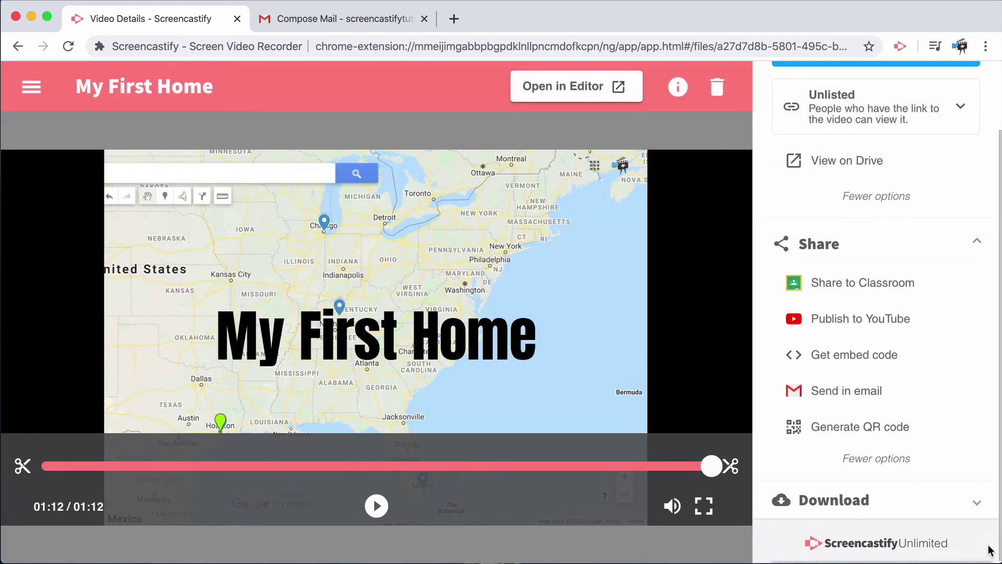
click(981, 502)
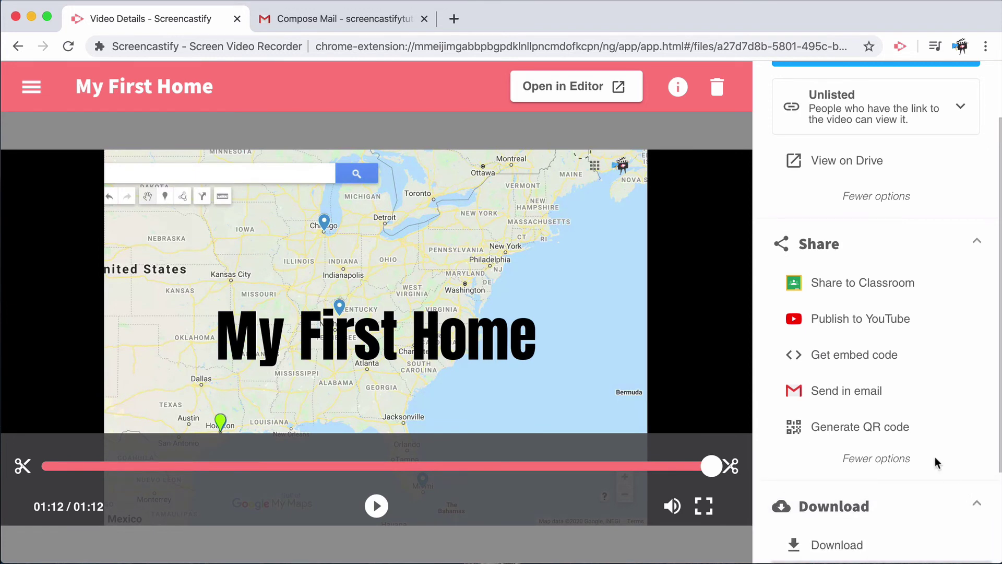
scroll(936, 457, down, 3)
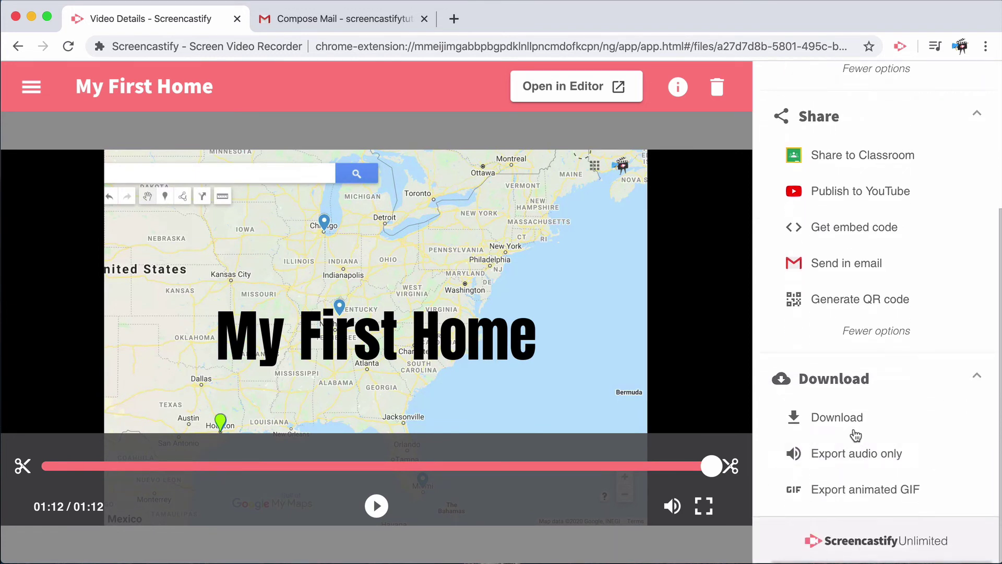